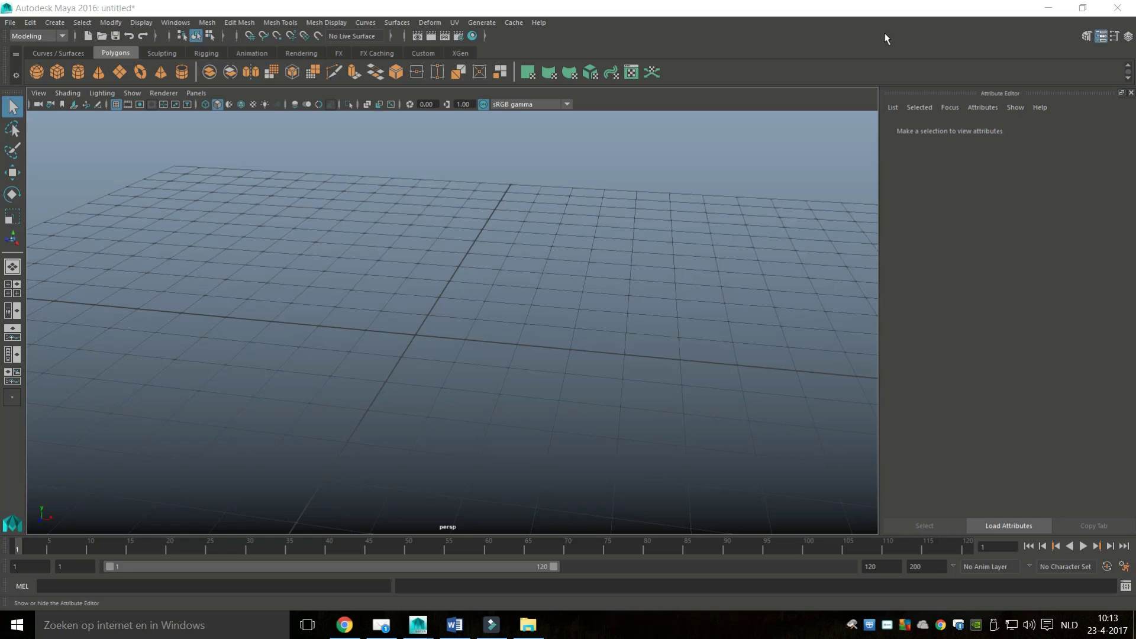
# - Hide the Attribute Editor so the perspective view of the empty grid fills the window
pyautogui.hotkey('ctrl', 'a')
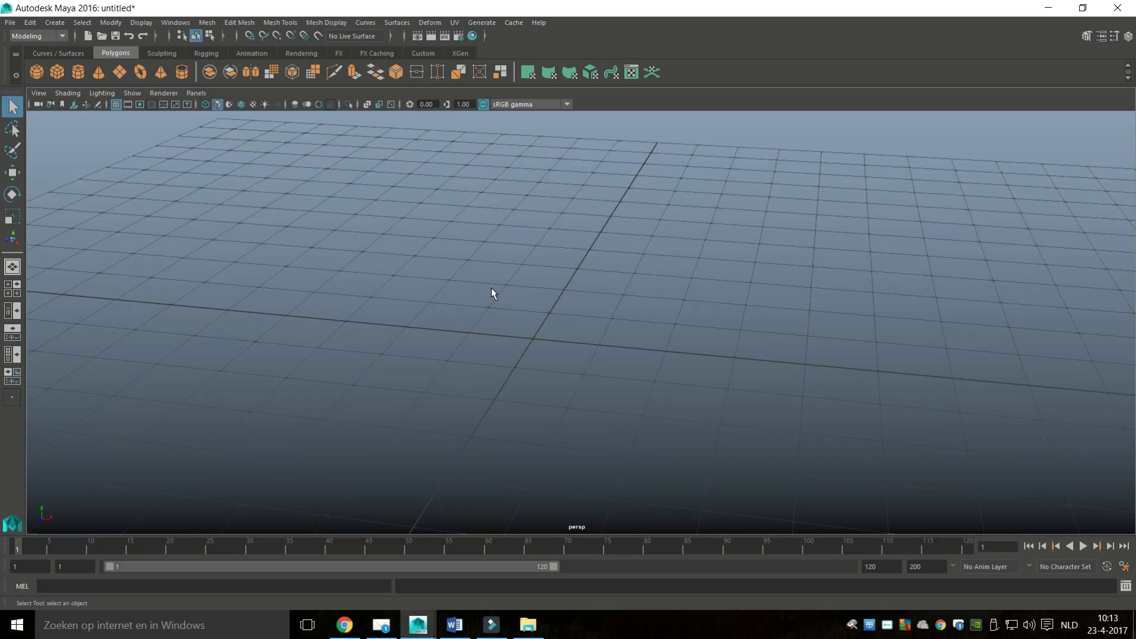
pyautogui.scroll(-10, 521, 296)
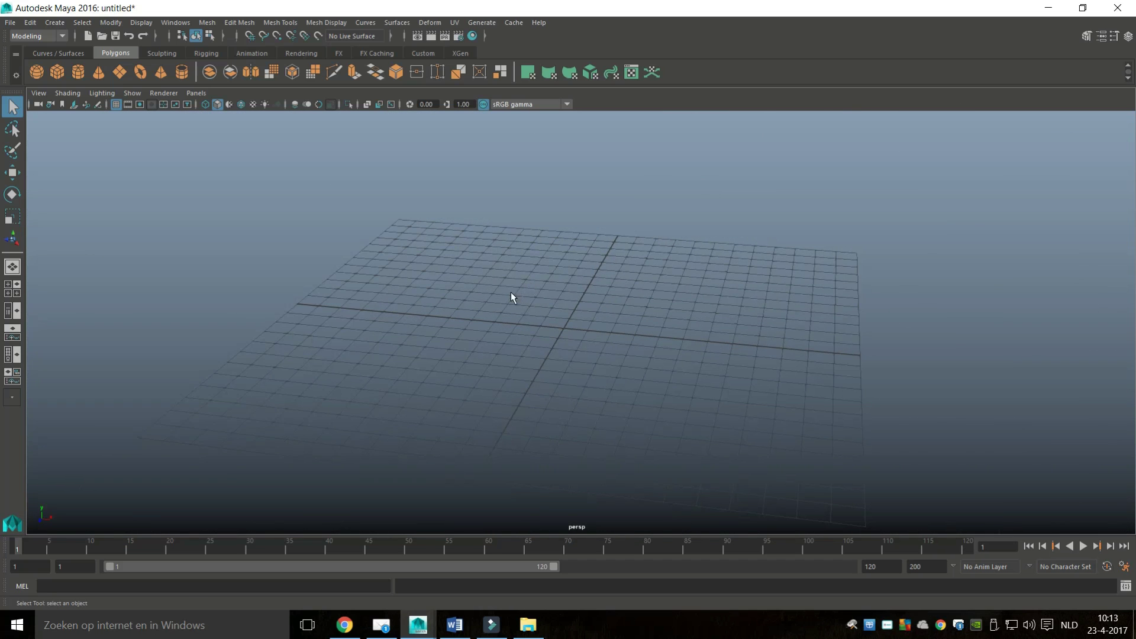
pyautogui.moveTo(509, 294)
pyautogui.keyDown('alt'); pyautogui.mouseDown()
pyautogui.moveTo(633, 373)
pyautogui.moveTo(480, 284)
pyautogui.moveTo(496, 289)
pyautogui.mouseUp(); pyautogui.keyUp('alt')
pyautogui.scroll(4, 516, 311)
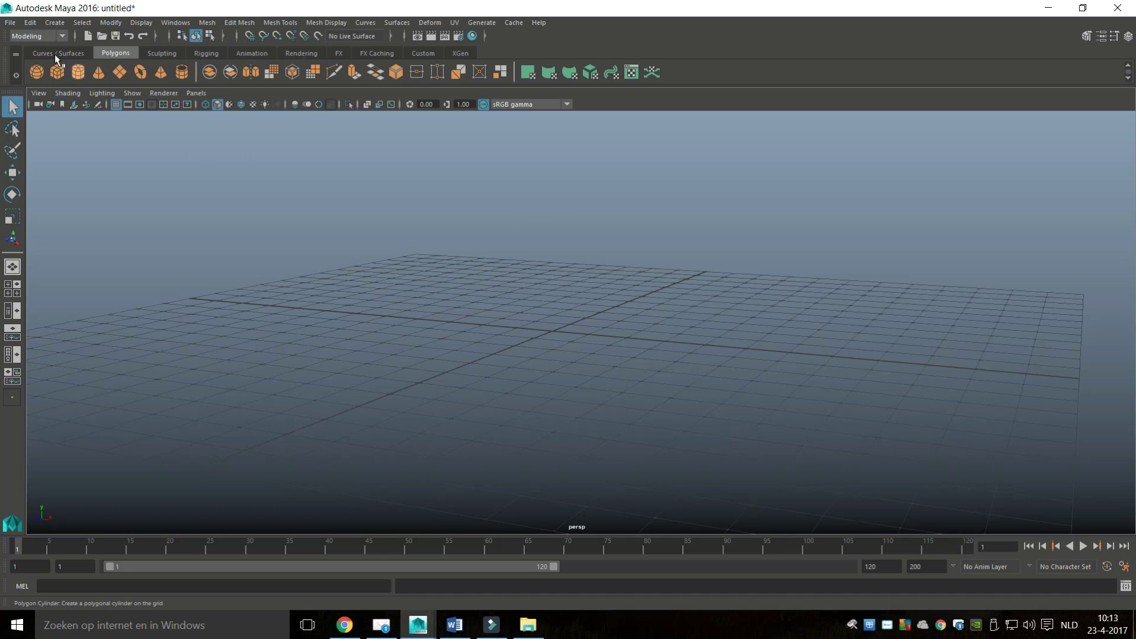
# - Create a polygon cube and set polyCube1 subdivisions width, height and depth to 10
pyautogui.click(57, 72)
pyautogui.keyDown('alt'); pyautogui.moveTo(404, 268); pyautogui.dragTo(513, 292); pyautogui.keyUp('alt')
pyautogui.hotkey('ctrl', 'a')
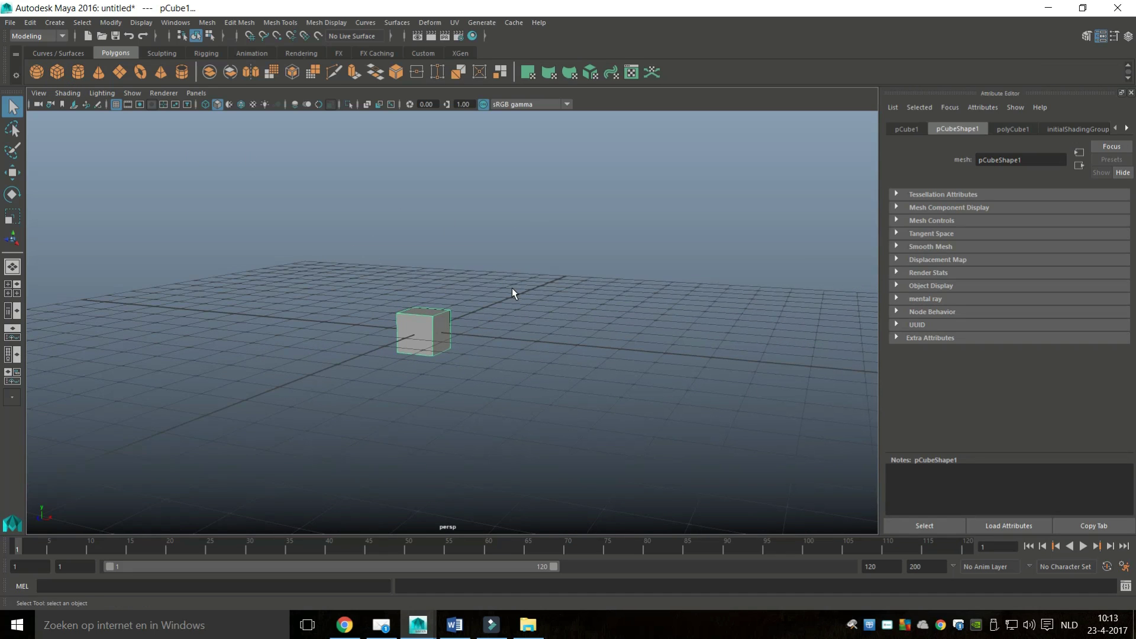
pyautogui.click(1013, 129)
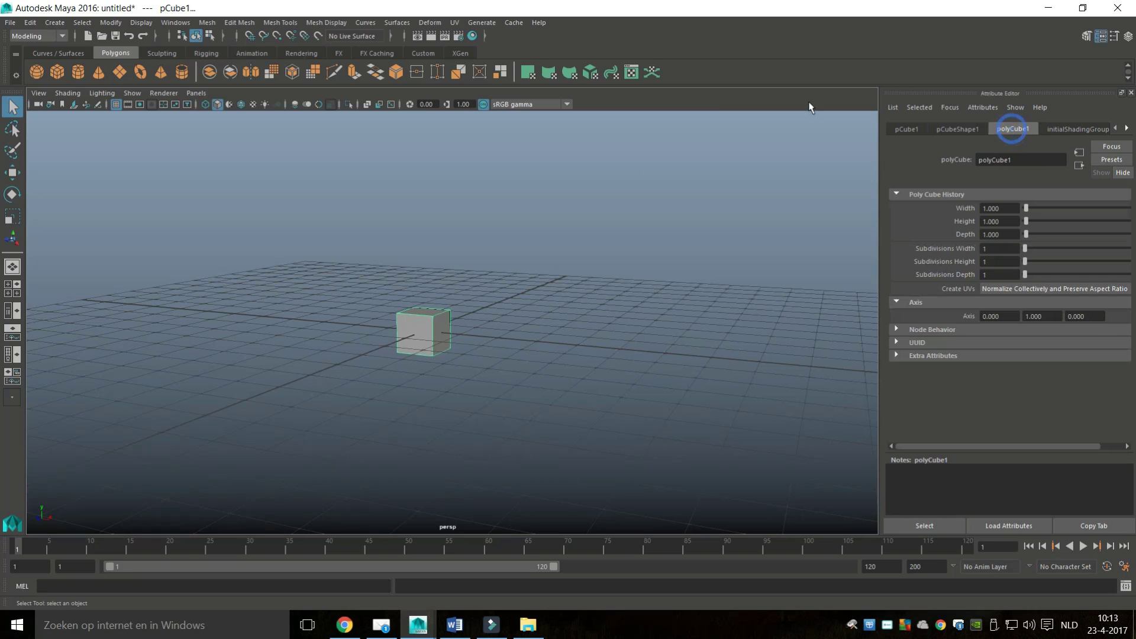
pyautogui.press('Tab')
pyautogui.write('10')
pyautogui.press('Tab')
pyautogui.write('10')
pyautogui.press('Tab')
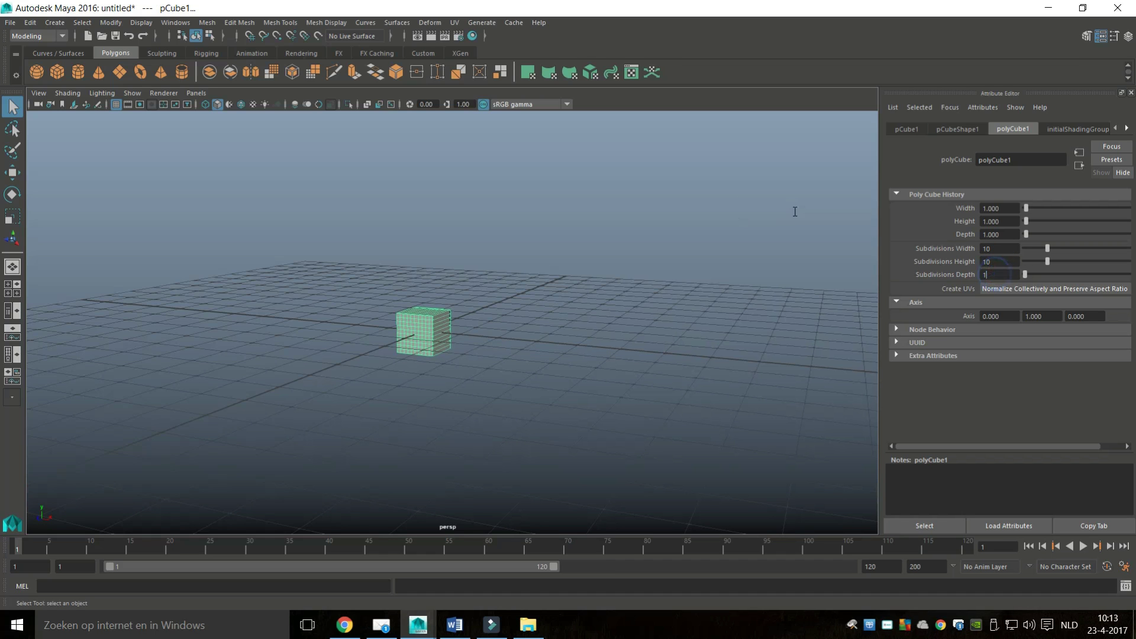
pyautogui.write('10')
pyautogui.press('Tab')
pyautogui.scroll(5, 443, 248)
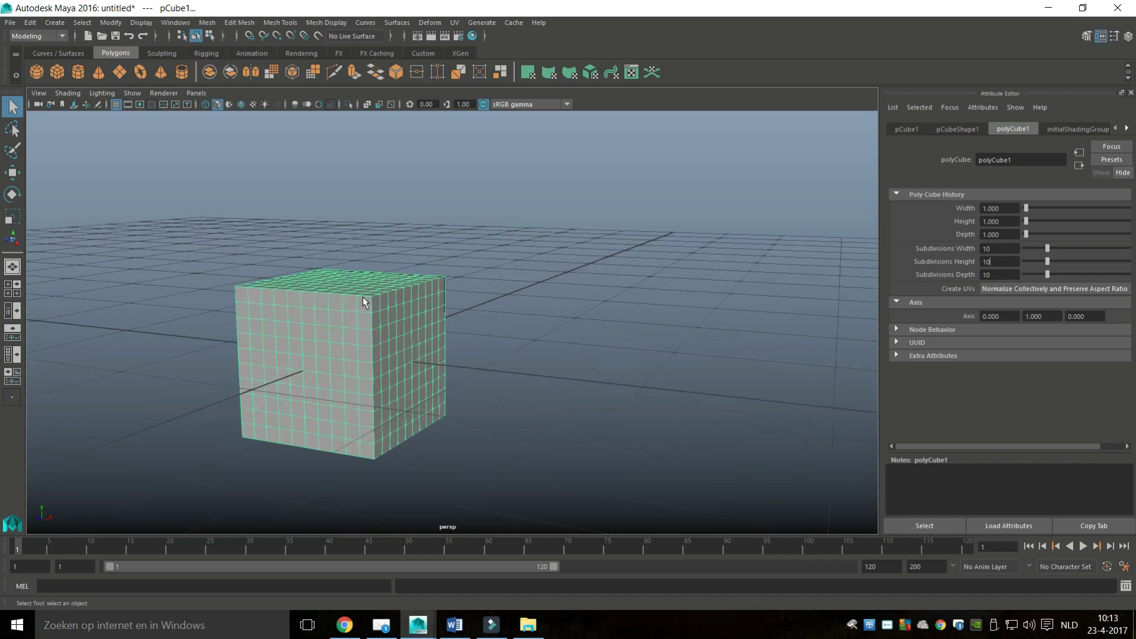
# - Turn on smooth mesh preview (3) for the subdivided cube
pyautogui.scroll(-3, 364, 296)
pyautogui.keyDown('alt'); pyautogui.moveTo(363, 297); pyautogui.dragTo(472, 265); pyautogui.keyUp('alt')
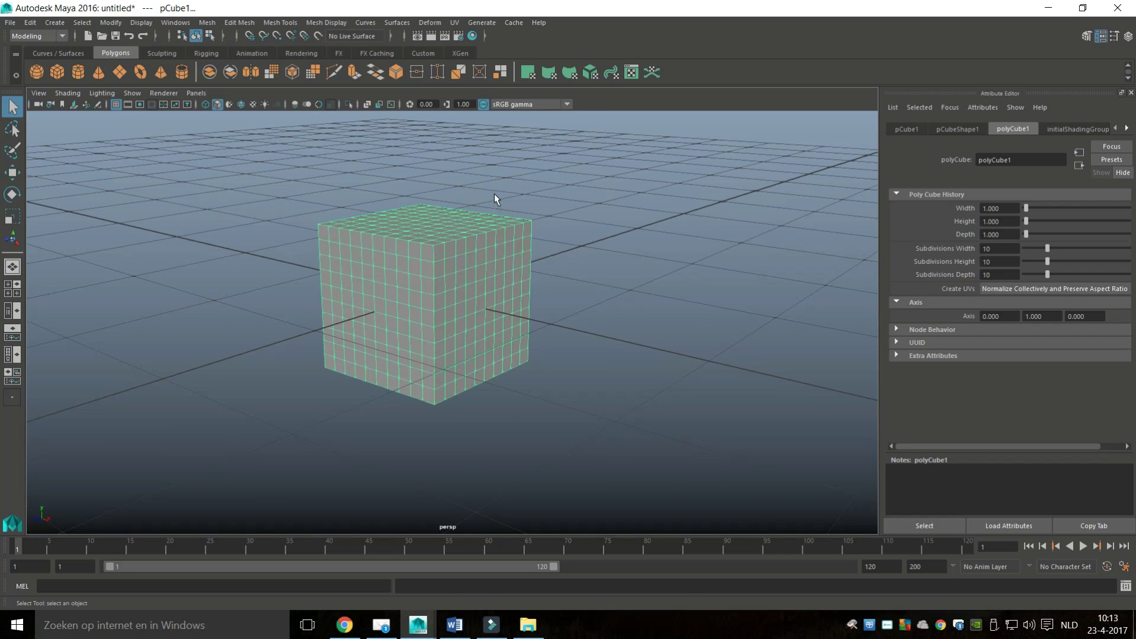
pyautogui.press('3')
pyautogui.scroll(4, 466, 313)
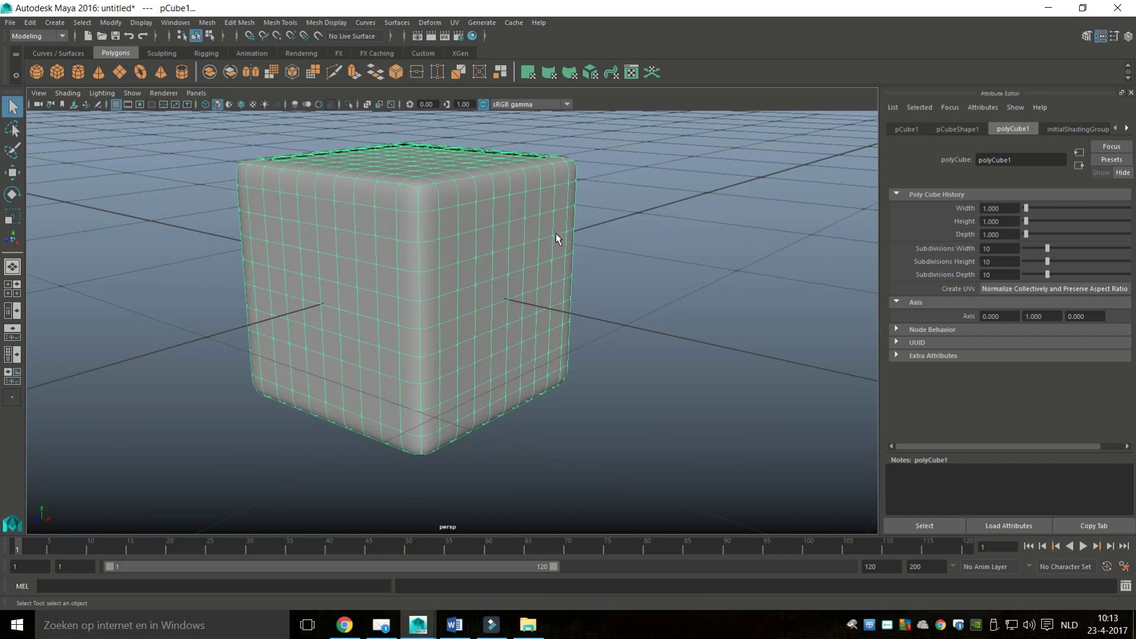
pyautogui.keyDown('alt'); pyautogui.moveTo(556, 233); pyautogui.dragTo(589, 320); pyautogui.keyUp('alt')
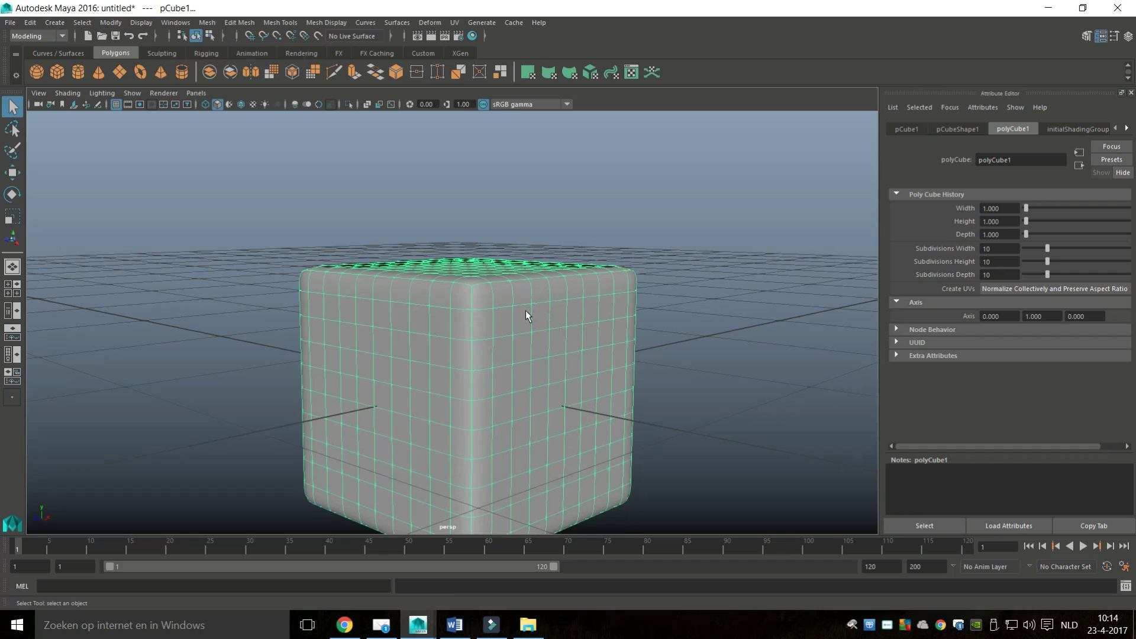
# - Compare the cube with preview off (1) and back on (3), viewing it from above
pyautogui.press('1')
pyautogui.press('3')
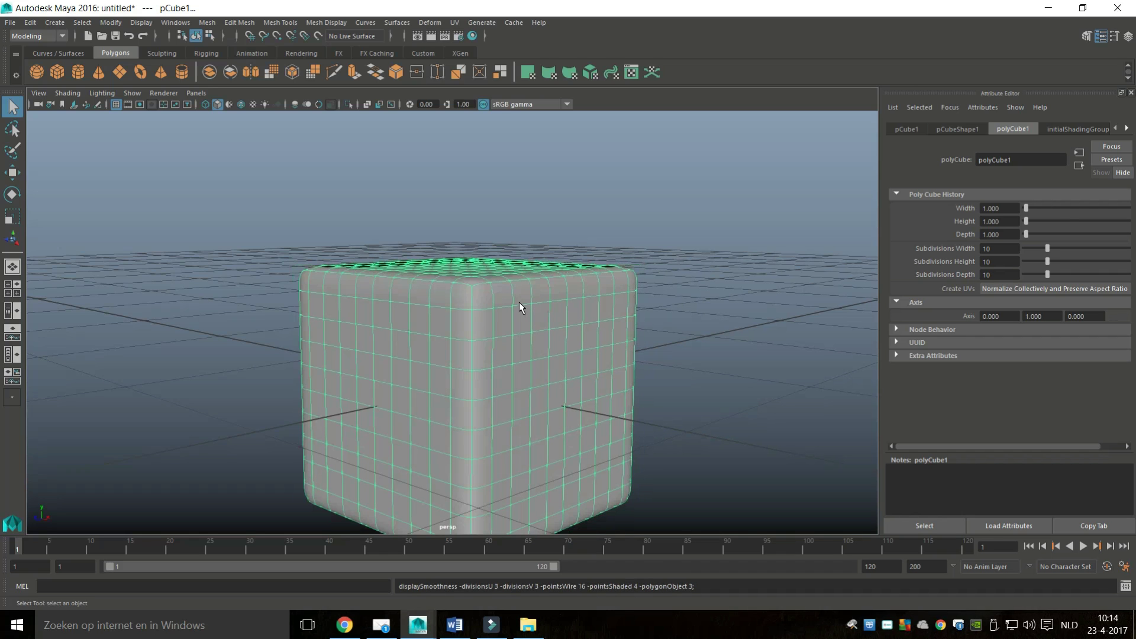
pyautogui.scroll(-4, 521, 296)
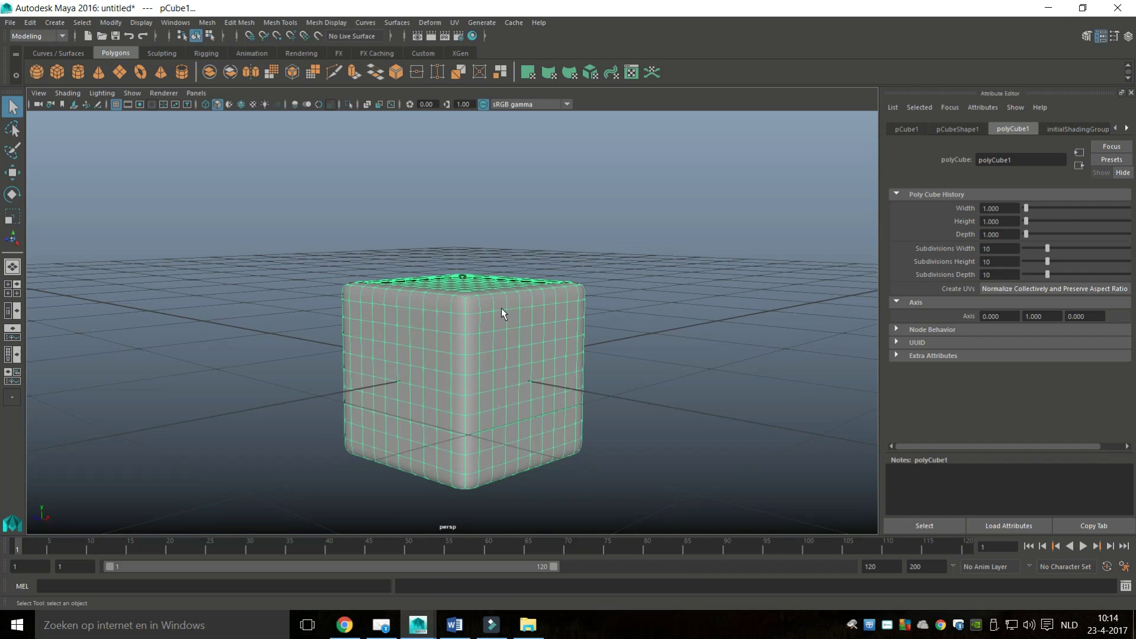
pyautogui.keyDown('alt'); pyautogui.moveTo(500, 308); pyautogui.dragTo(527, 319); pyautogui.keyUp('alt')
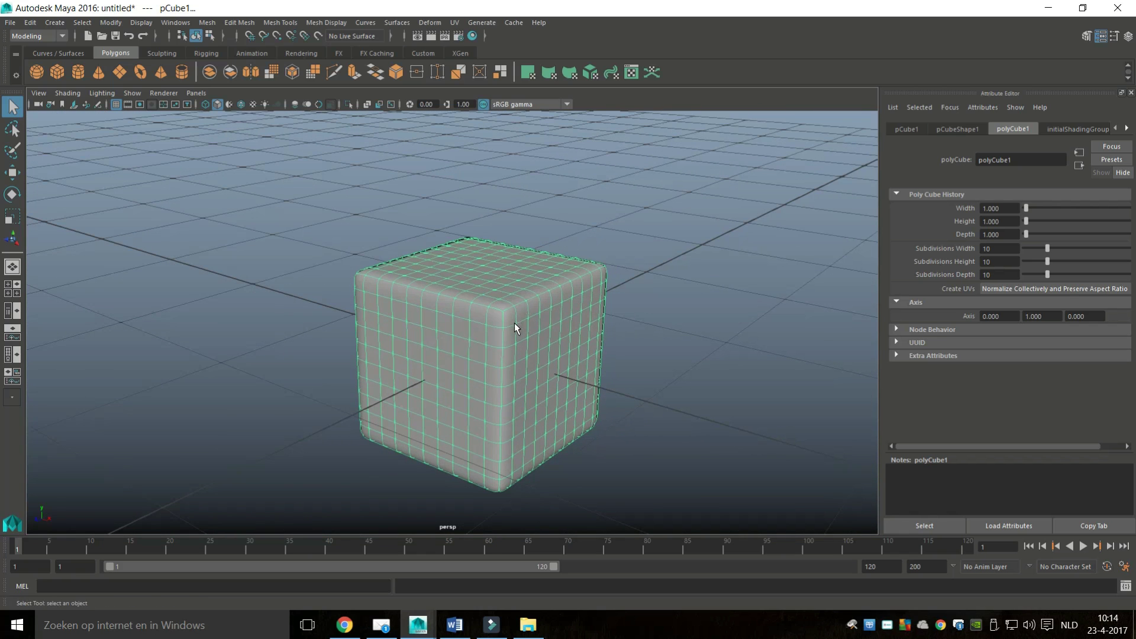
pyautogui.keyDown('alt'); pyautogui.moveTo(514, 329); pyautogui.dragTo(509, 302, button='middle'); pyautogui.keyUp('alt')
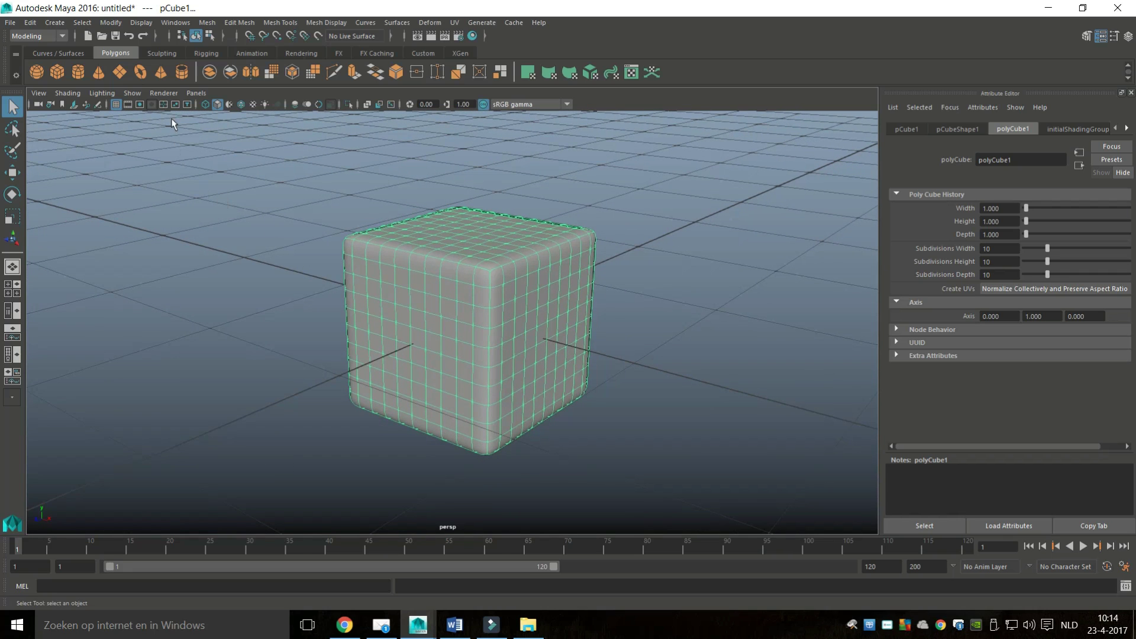
# - Convert the smooth mesh preview to polygons via Modify > Convert, then select the cube
pyautogui.click(93, 23)
pyautogui.moveTo(154, 298)
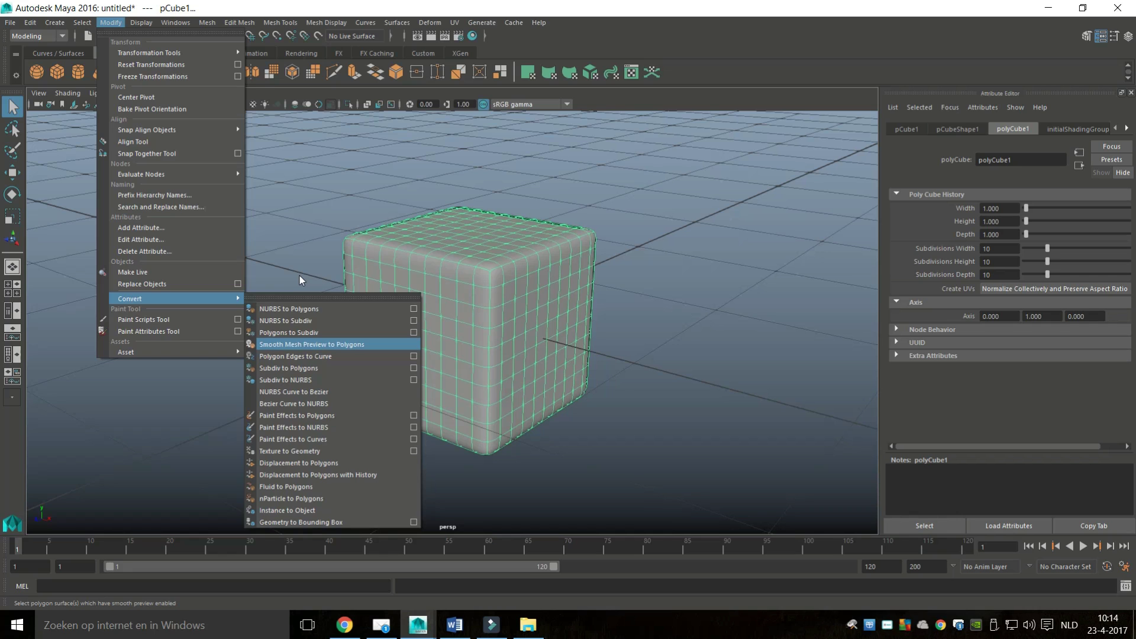
pyautogui.press('Return')
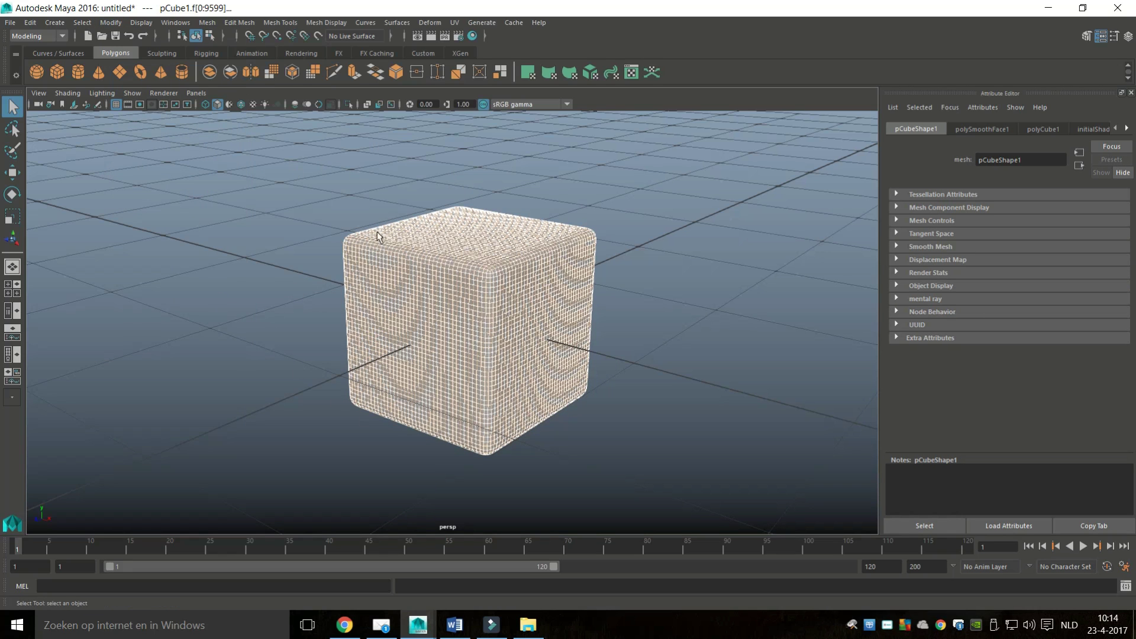
pyautogui.click(454, 307)
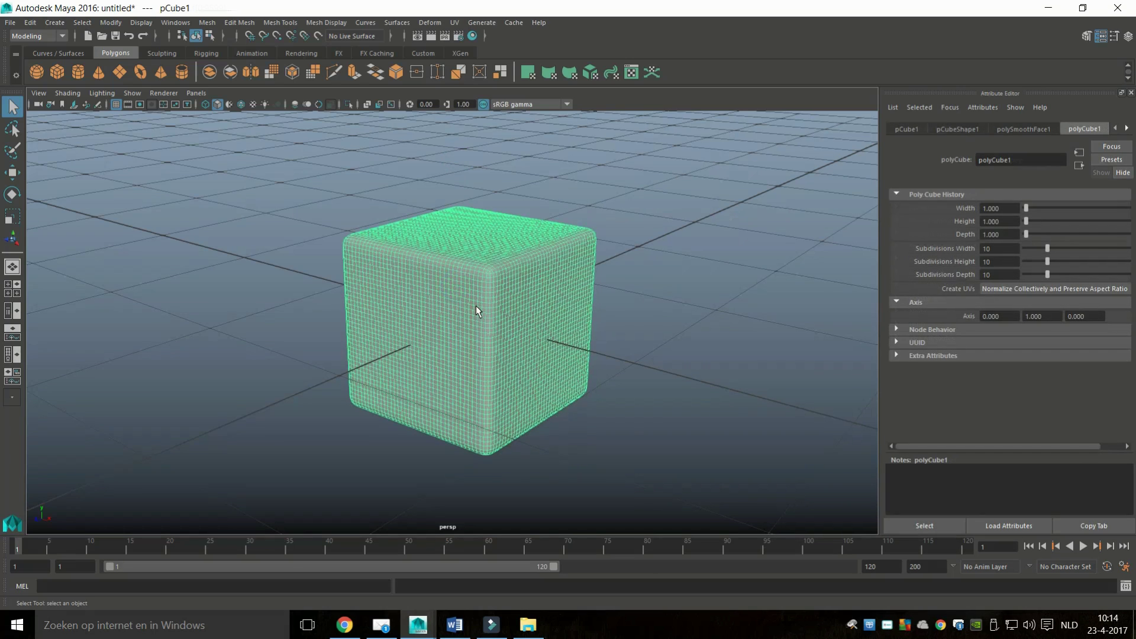
# - Apply Mesh > Reduce at 50 percent to the smoothed cube
pyautogui.click(207, 23)
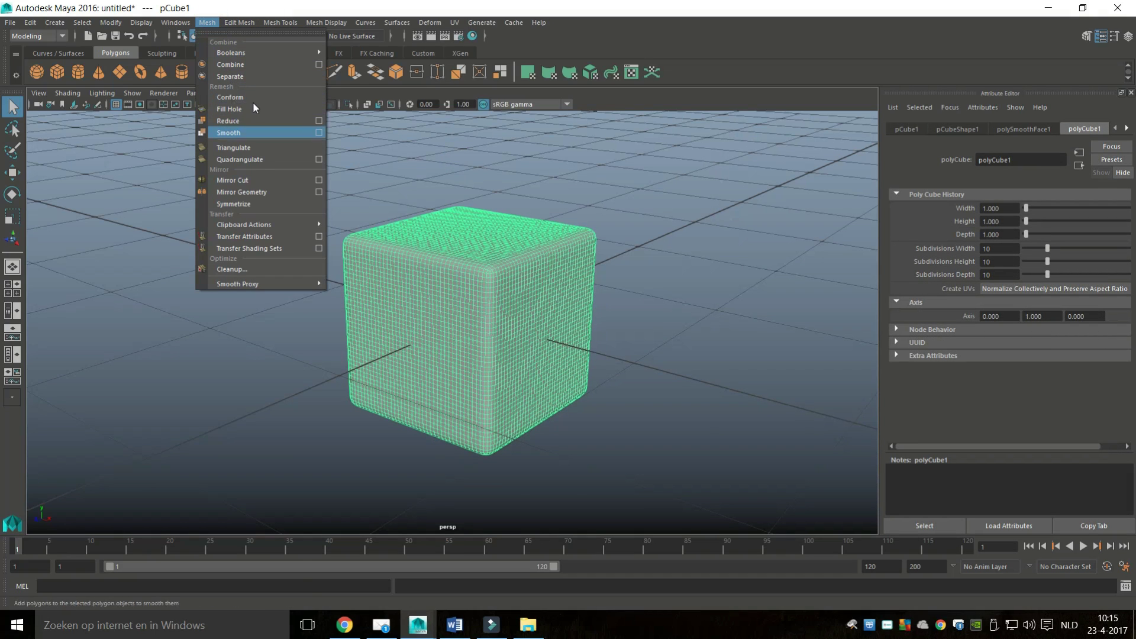
pyautogui.click(319, 120)
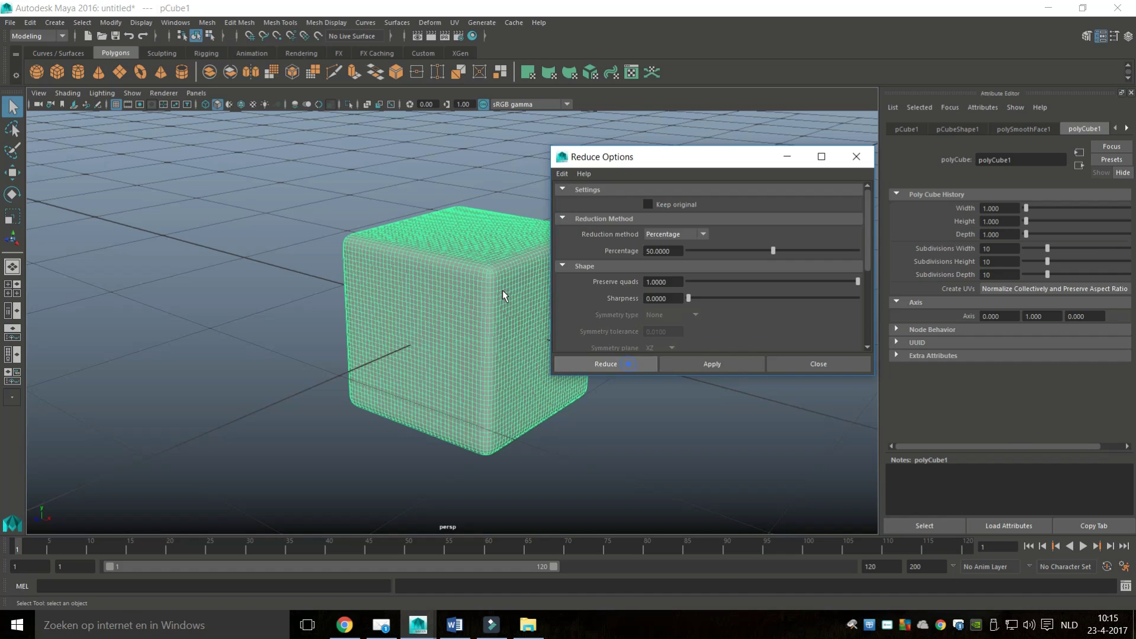
pyautogui.click(605, 364)
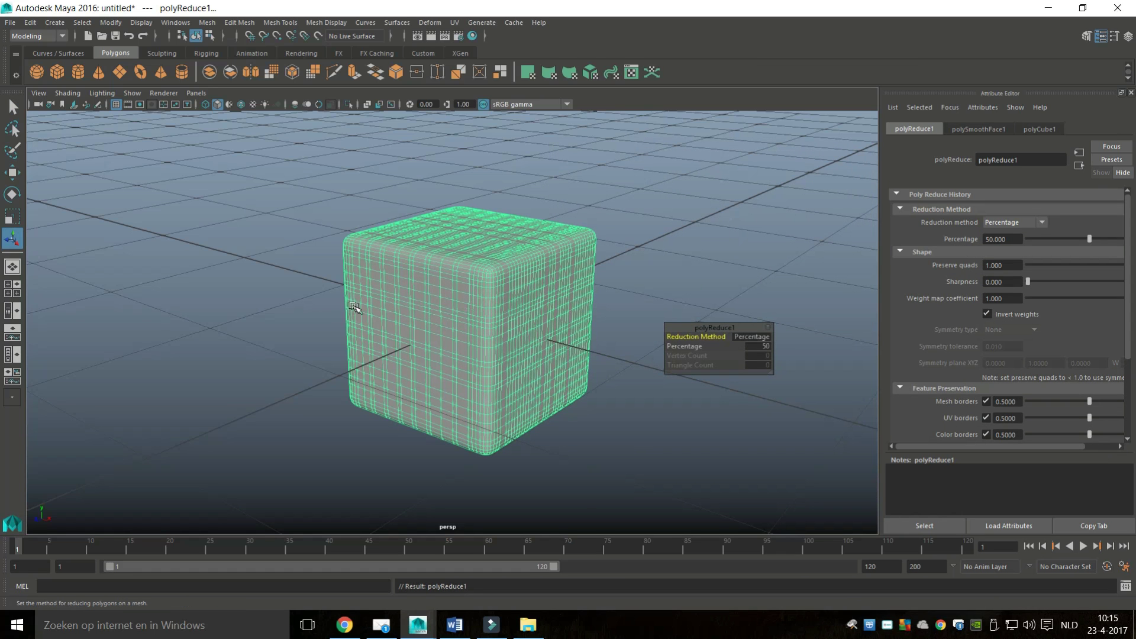
# - Change the polyReduce1 percentage from 50 to 75 in the in-view editor
pyautogui.scroll(4, 357, 322)
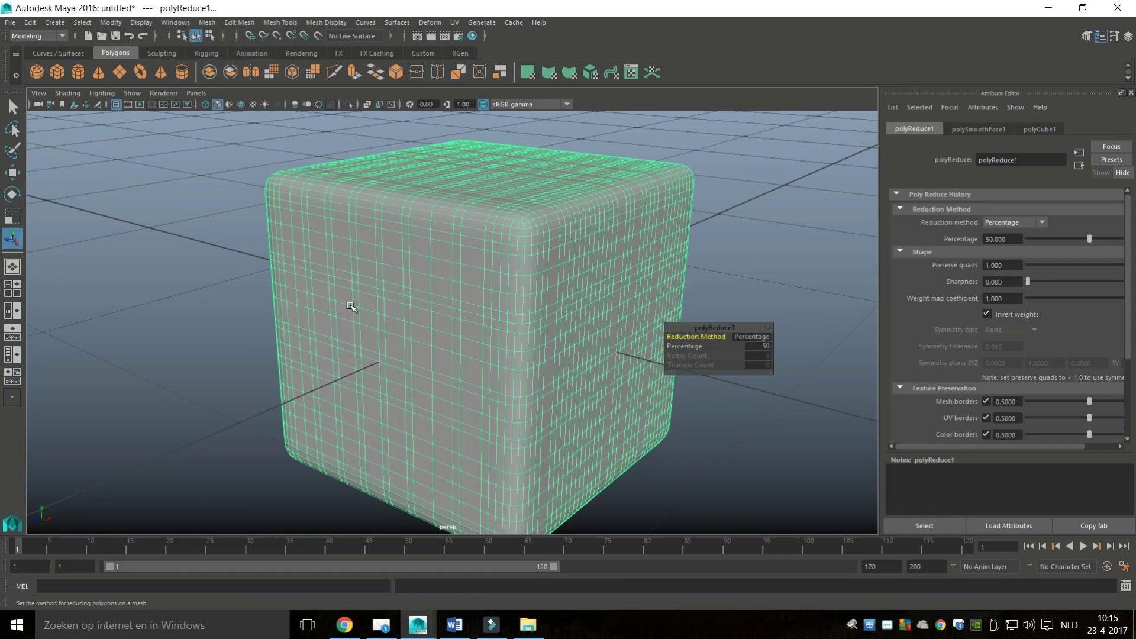
pyautogui.keyDown('alt'); pyautogui.moveTo(347, 299); pyautogui.dragTo(324, 286); pyautogui.keyUp('alt')
pyautogui.moveTo(325, 287)
pyautogui.keyDown('alt'); pyautogui.mouseDown(button='middle')
pyautogui.moveTo(391, 301)
pyautogui.moveTo(329, 290)
pyautogui.mouseUp(button='middle'); pyautogui.keyUp('alt')
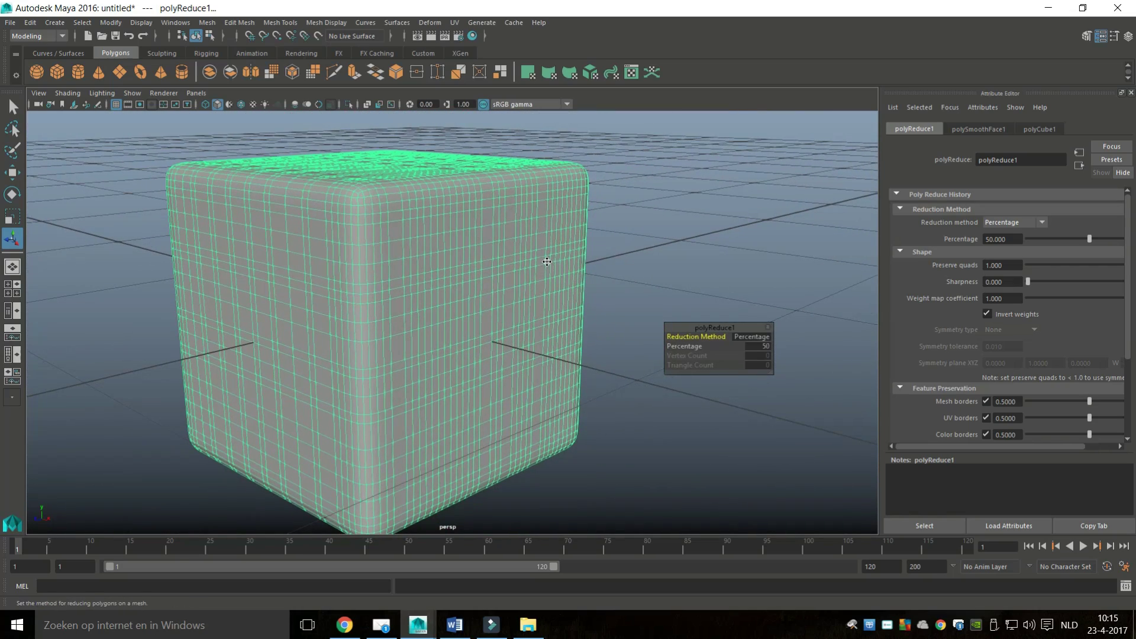
pyautogui.moveTo(684, 337); pyautogui.dragTo(667, 263)
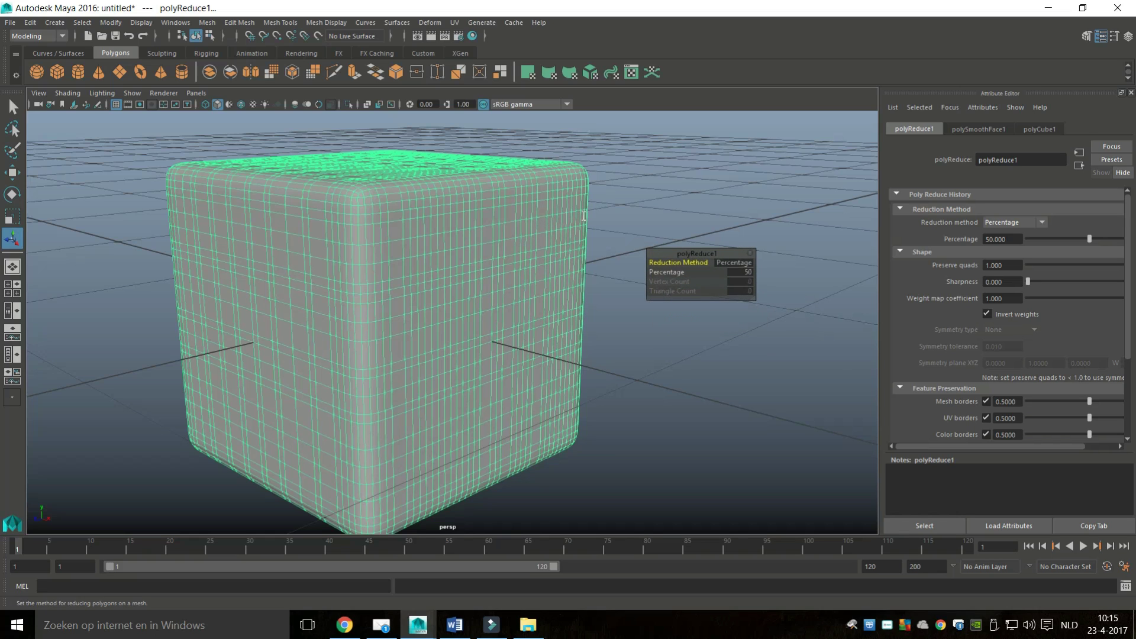
pyautogui.moveTo(583, 216); pyautogui.dragTo(548, 207, button='middle')
pyautogui.press('Down')
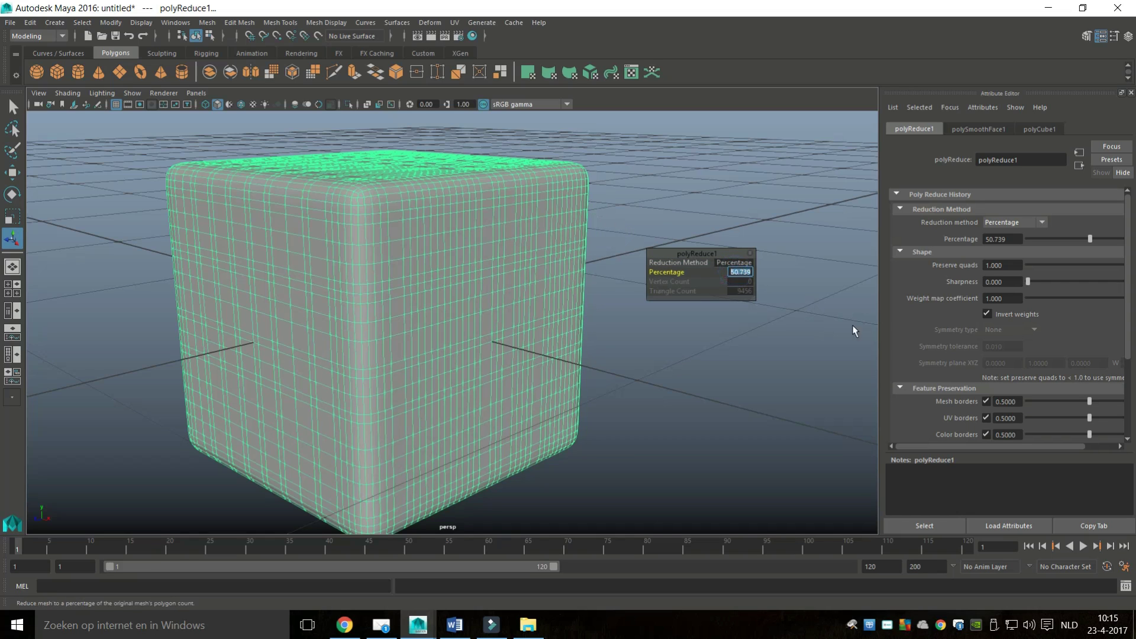
pyautogui.write('75')
pyautogui.press('Return')
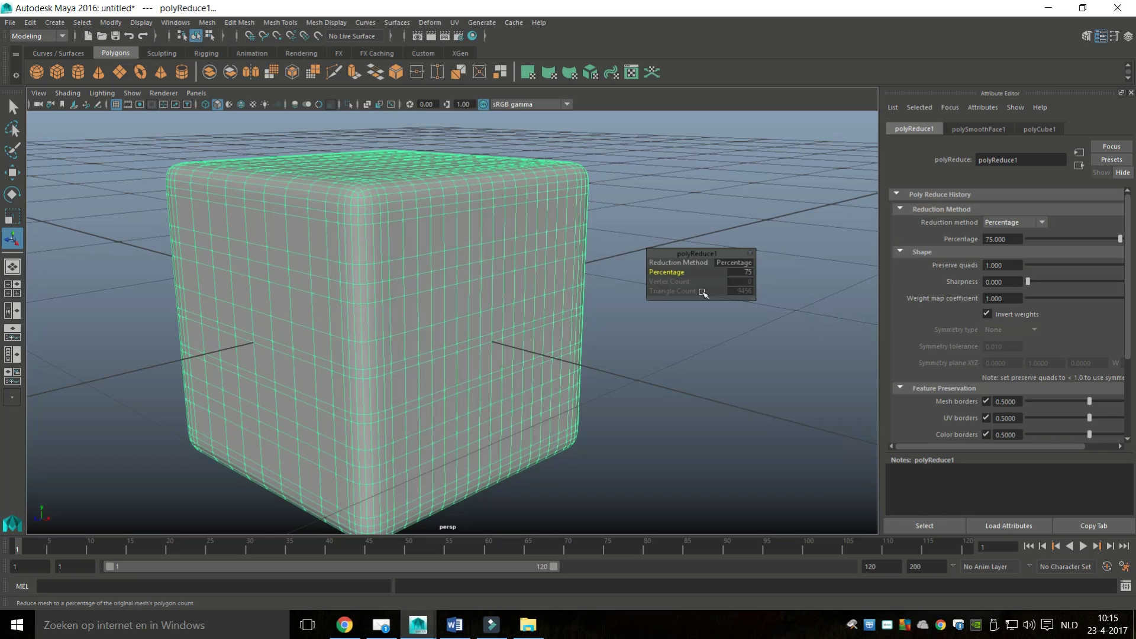
# - Switch the reselected cube to display mode 1 to show its actual reduced polygons
pyautogui.click(563, 317)
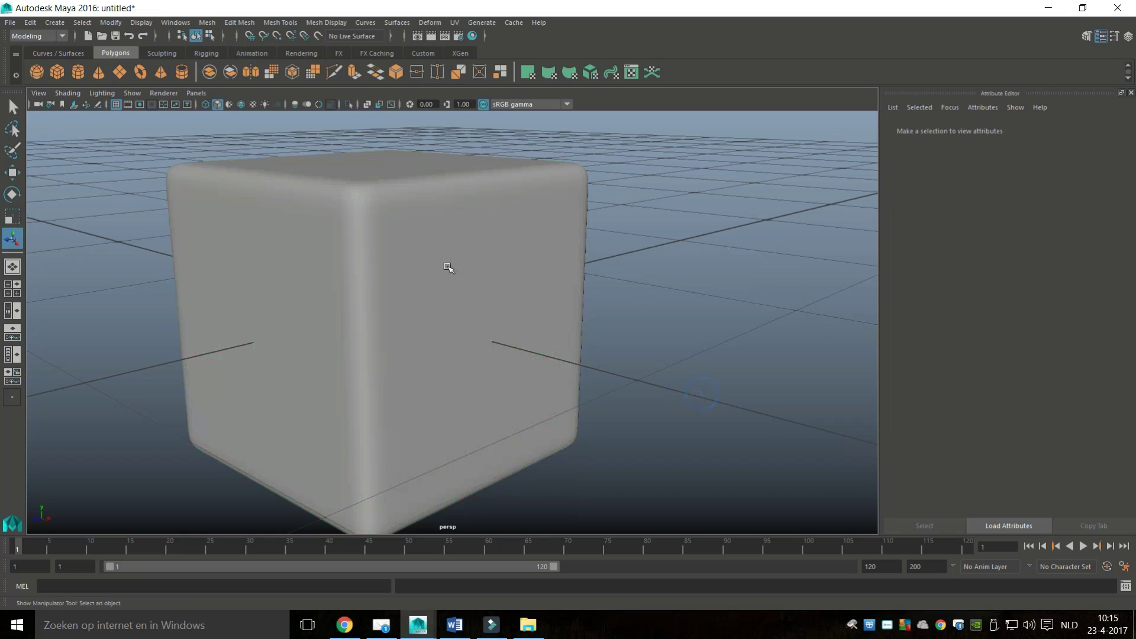
pyautogui.click(523, 304)
pyautogui.press('1')
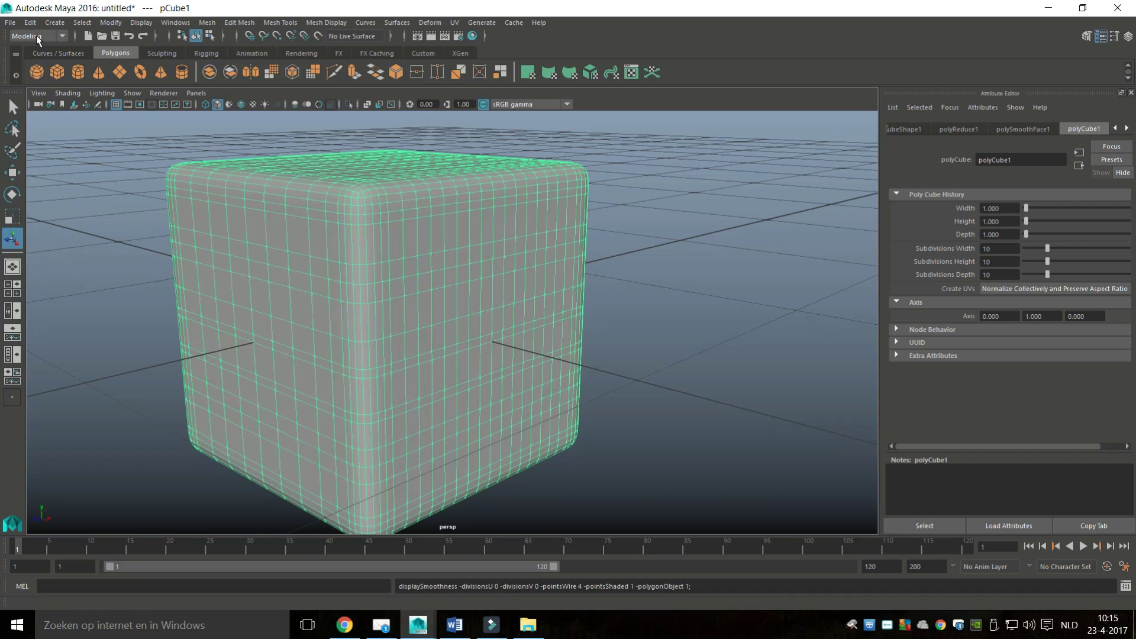
pyautogui.click(28, 22)
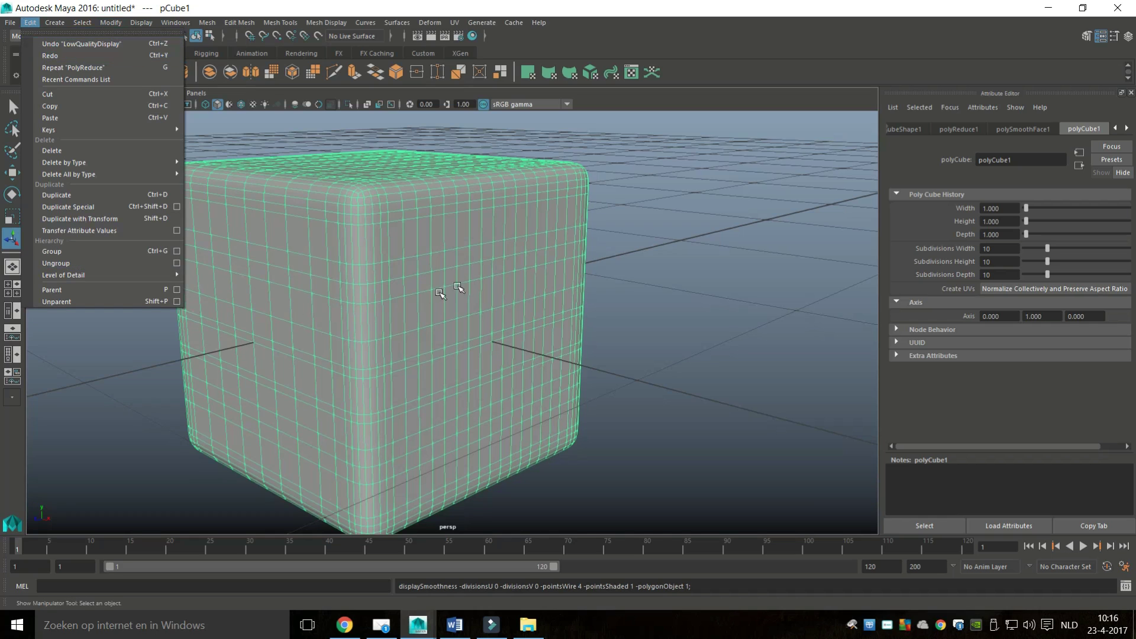
pyautogui.click(528, 309)
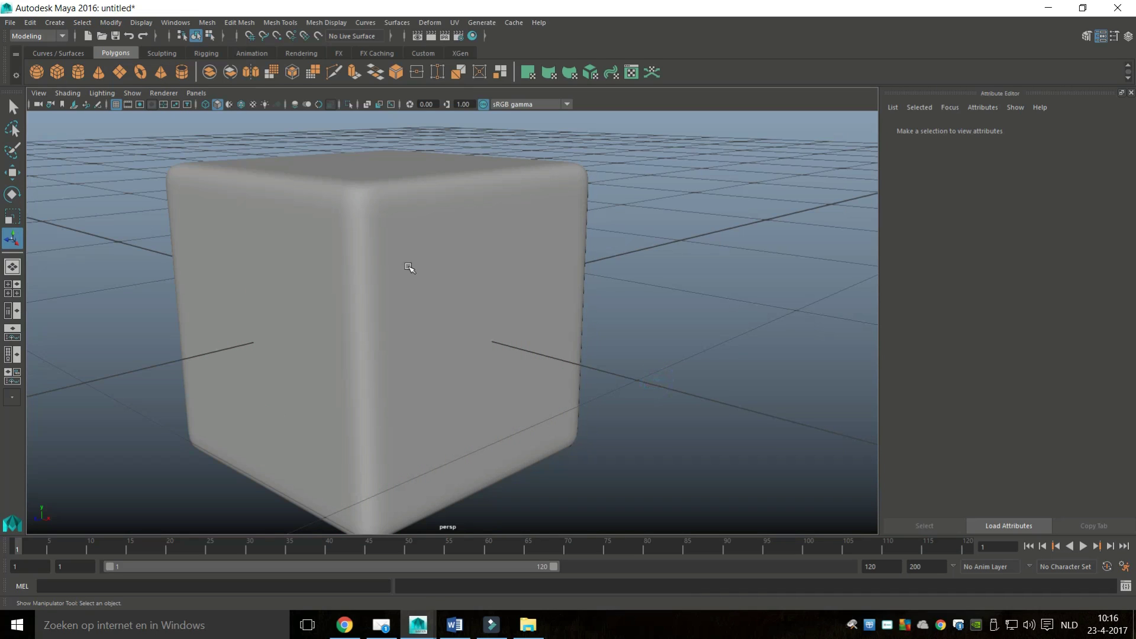
pyautogui.click(409, 268)
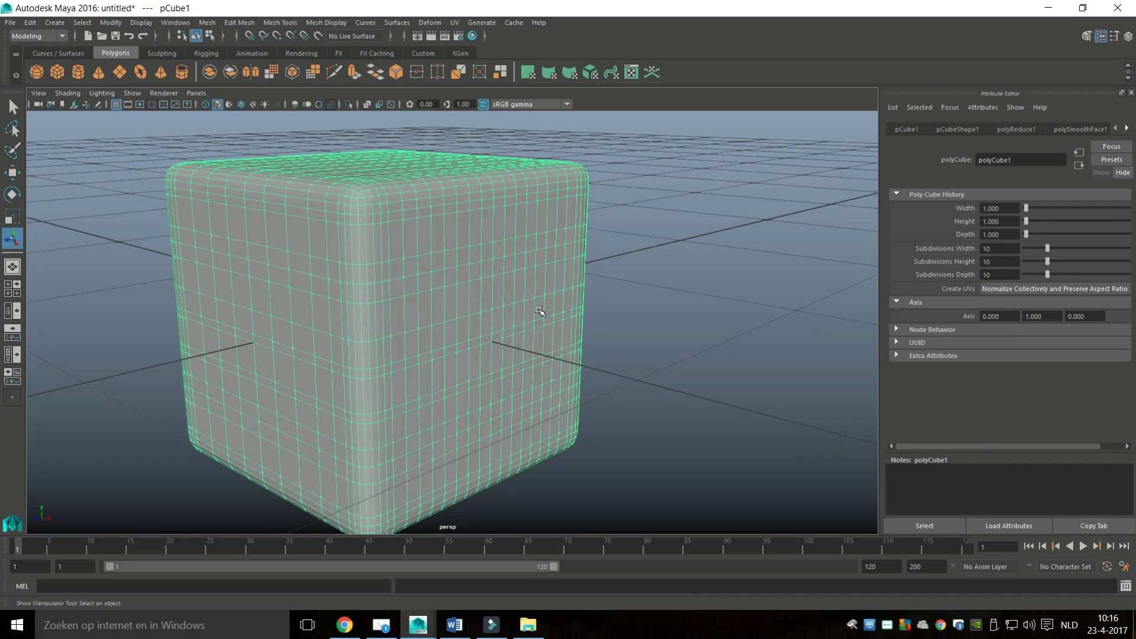